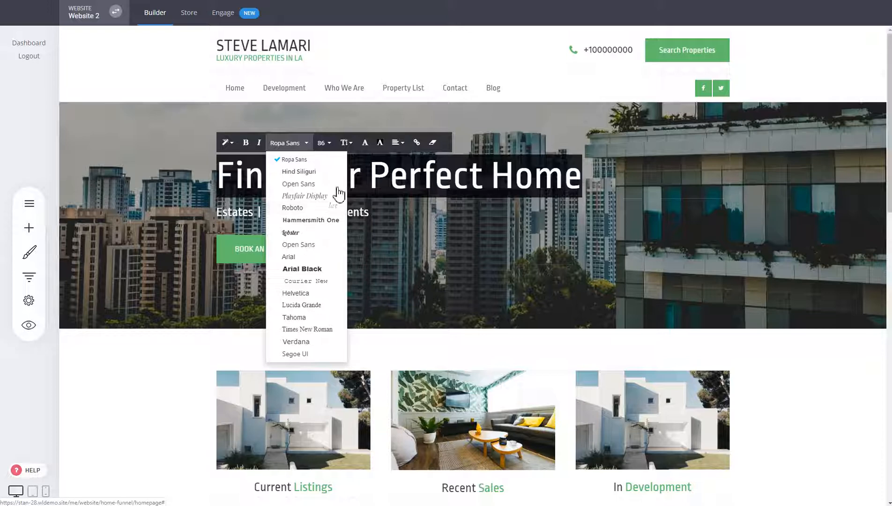
Set the desktop Heading 1 font size to 74px in the site's global text styling
{"action": "left_click", "coordinate": [711, 201]}
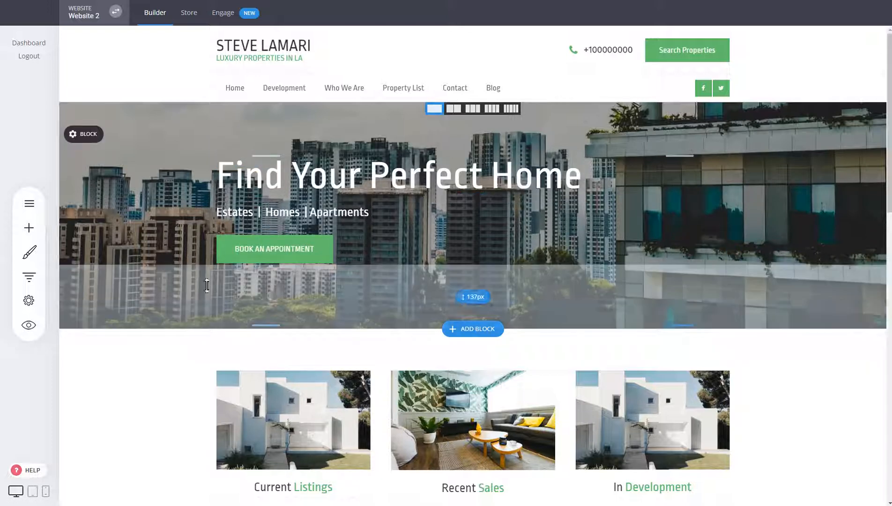
{"action": "left_click", "coordinate": [29, 256]}
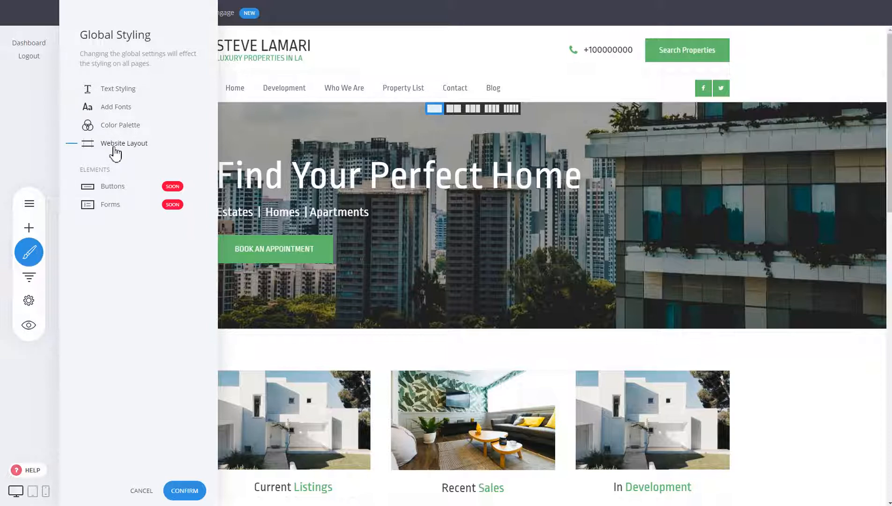
{"action": "left_click", "coordinate": [133, 90]}
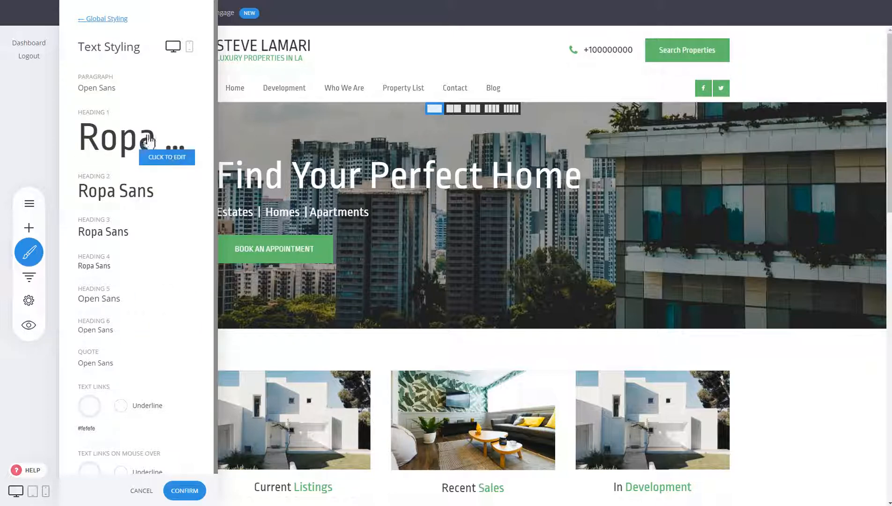
{"action": "scroll", "coordinate": [160, 368], "scroll_direction": "down", "scroll_amount": 1}
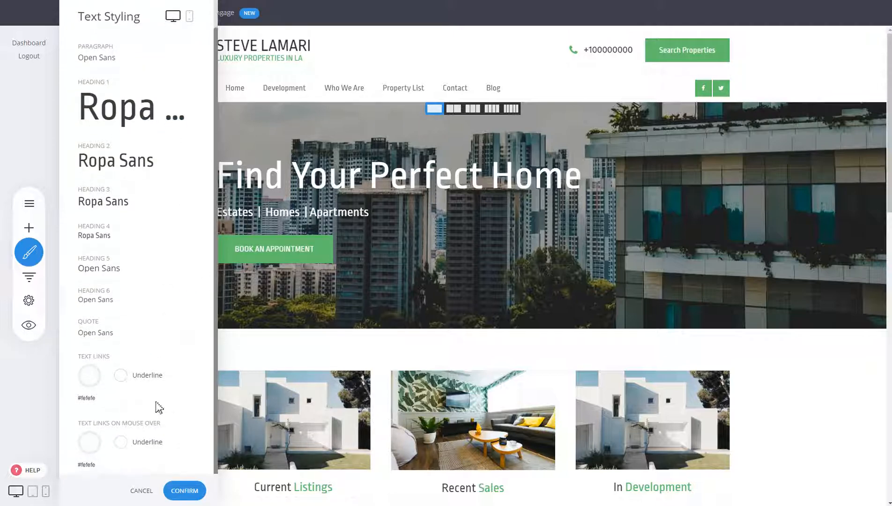
{"action": "scroll", "coordinate": [169, 318], "scroll_direction": "up", "scroll_amount": 1}
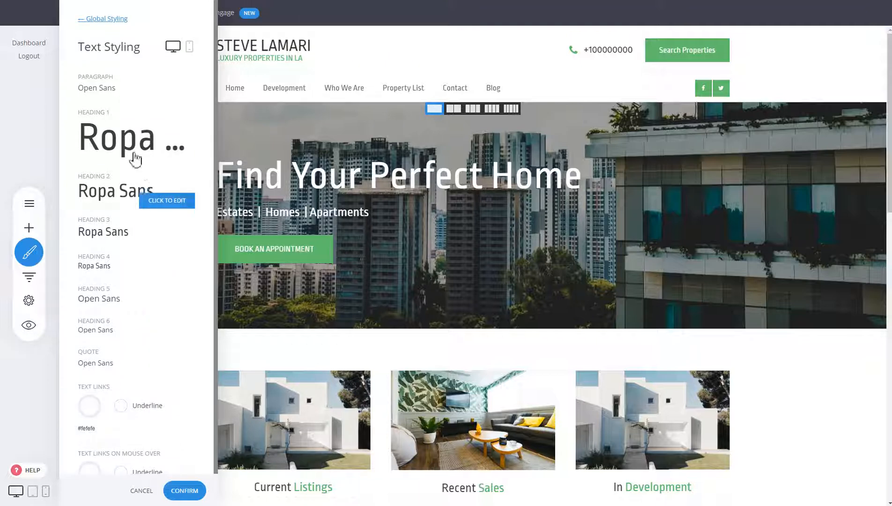
{"action": "left_click", "coordinate": [126, 143]}
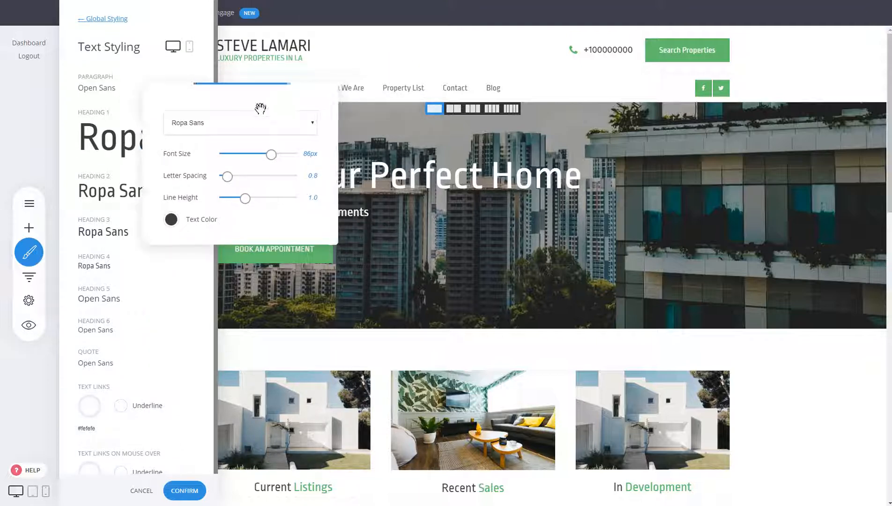
{"action": "left_click_drag", "start_coordinate": [272, 159], "coordinate": [264, 164]}
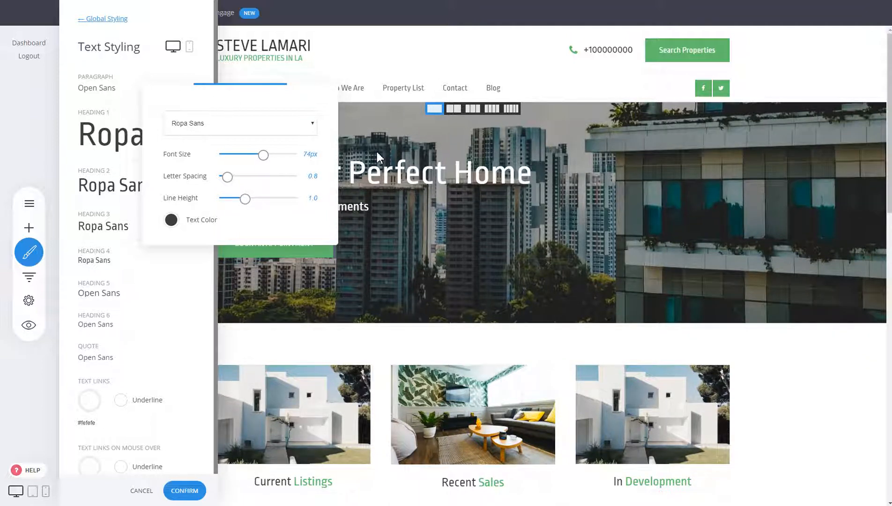
Set the desktop Heading 1 letter spacing to 1.3 and its line height to 1.3
{"action": "left_click", "coordinate": [229, 178]}
{"action": "left_click", "coordinate": [230, 178]}
{"action": "left_click_drag", "start_coordinate": [245, 199], "coordinate": [254, 202]}
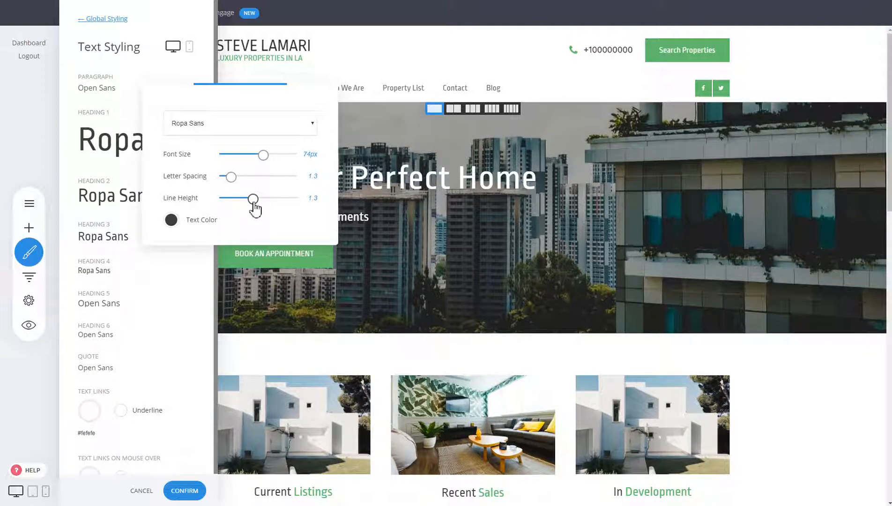
{"action": "left_click", "coordinate": [197, 74]}
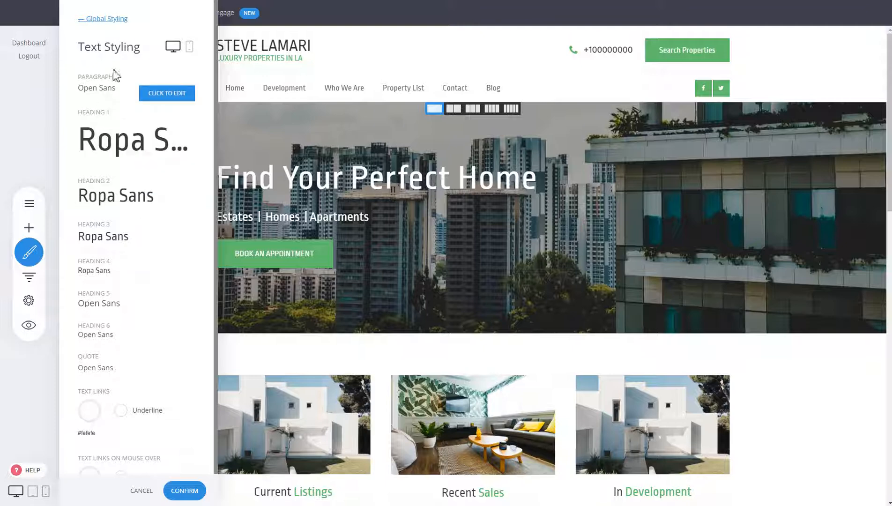
Set the Heading 1 font size to 49px for the mobile version in the global text styling
{"action": "left_click", "coordinate": [189, 47]}
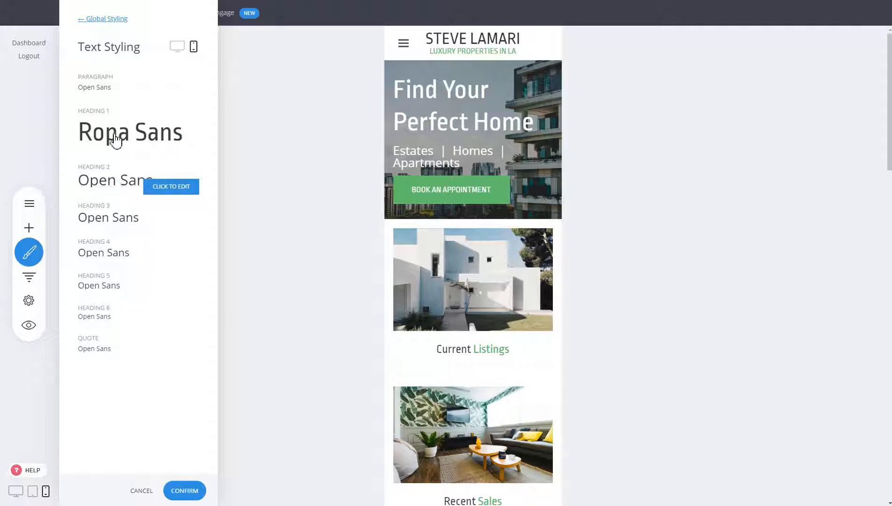
{"action": "left_click", "coordinate": [117, 134]}
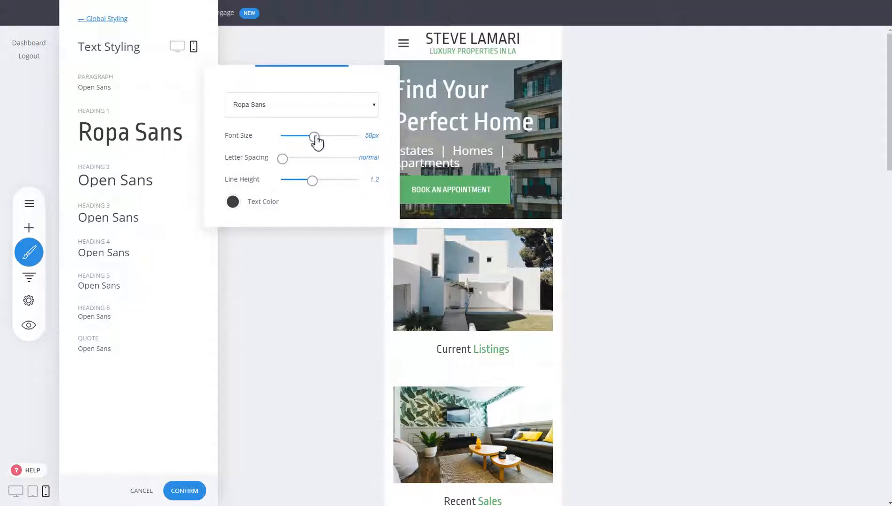
{"action": "left_click_drag", "start_coordinate": [314, 139], "coordinate": [310, 142]}
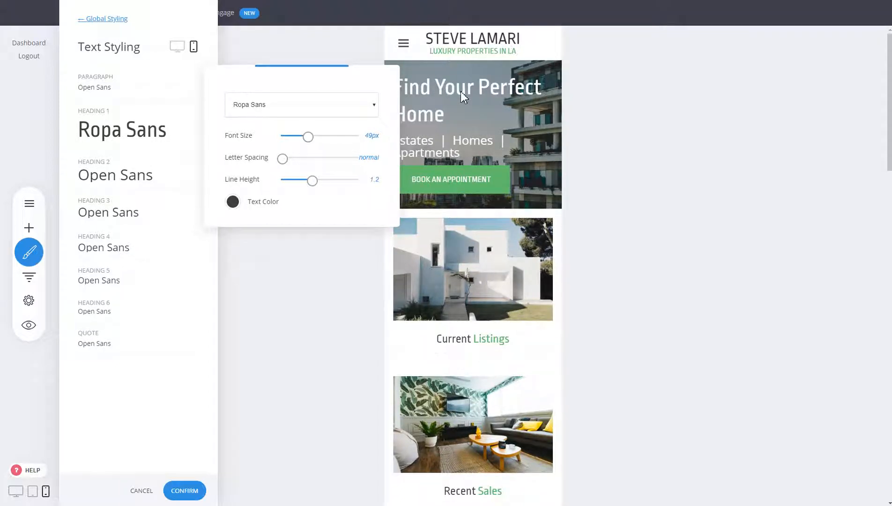
{"action": "left_click", "coordinate": [164, 171]}
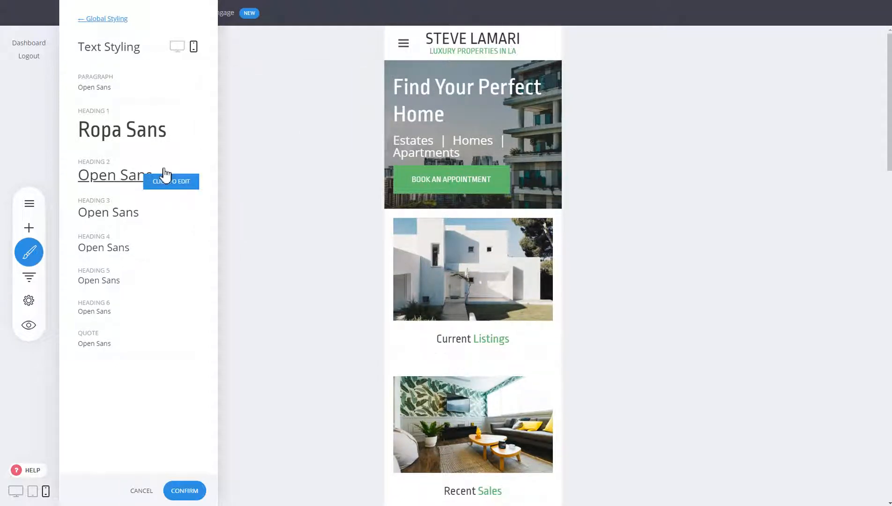
Close the global styling settings, keeping the changes, and return the page to desktop view
{"action": "left_click", "coordinate": [107, 19]}
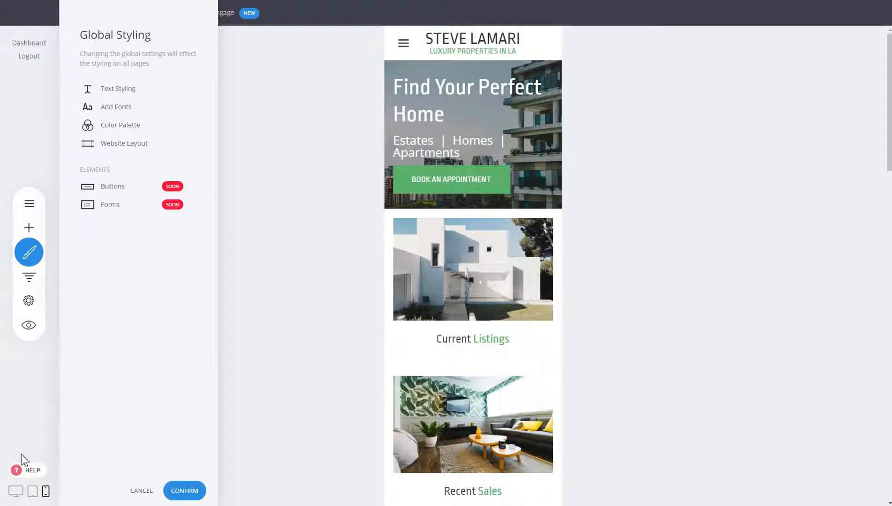
{"action": "left_click", "coordinate": [15, 491]}
{"action": "left_click", "coordinate": [487, 237]}
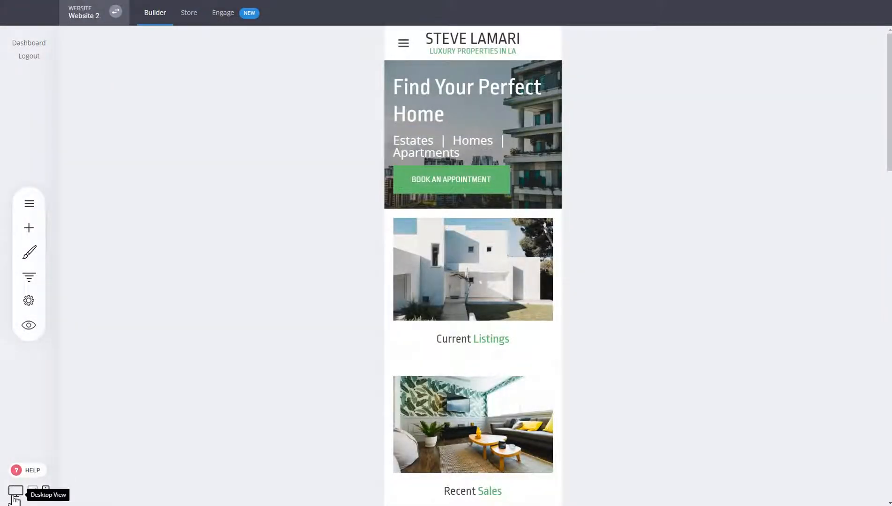
{"action": "left_click", "coordinate": [16, 491]}
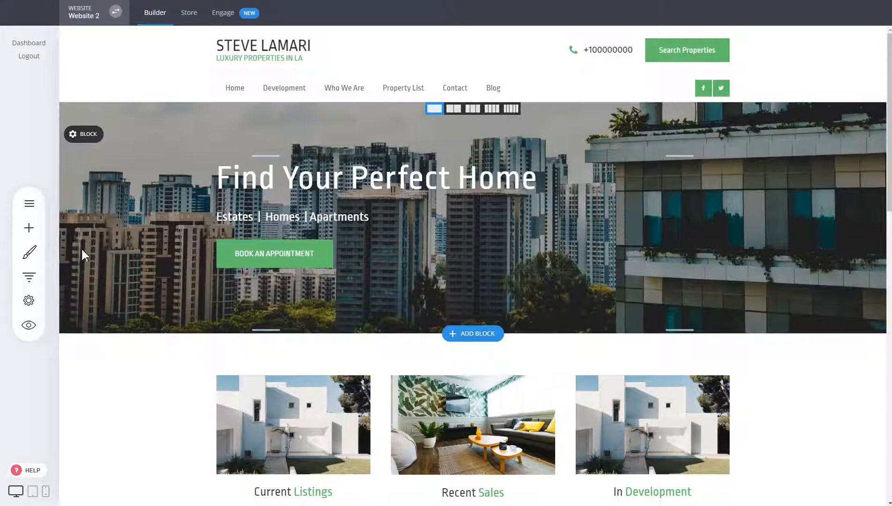
Change the primary color in the site's global color palette to the orange #EB6B56 and close the styling settings, keeping the change
{"action": "left_click", "coordinate": [30, 253]}
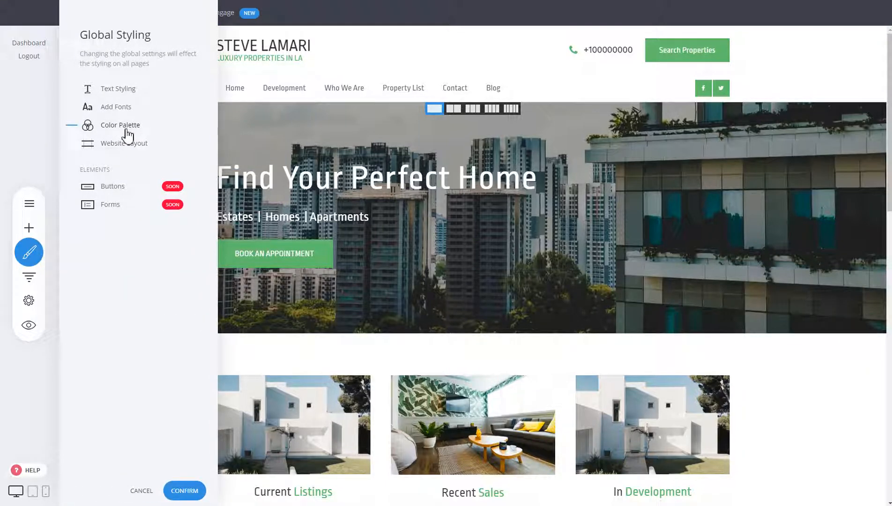
{"action": "left_click", "coordinate": [120, 125]}
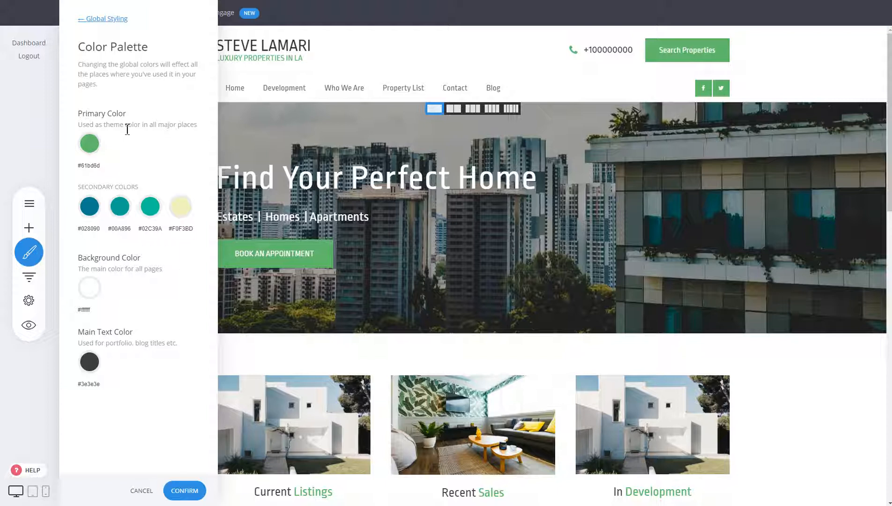
{"action": "left_click", "coordinate": [96, 149]}
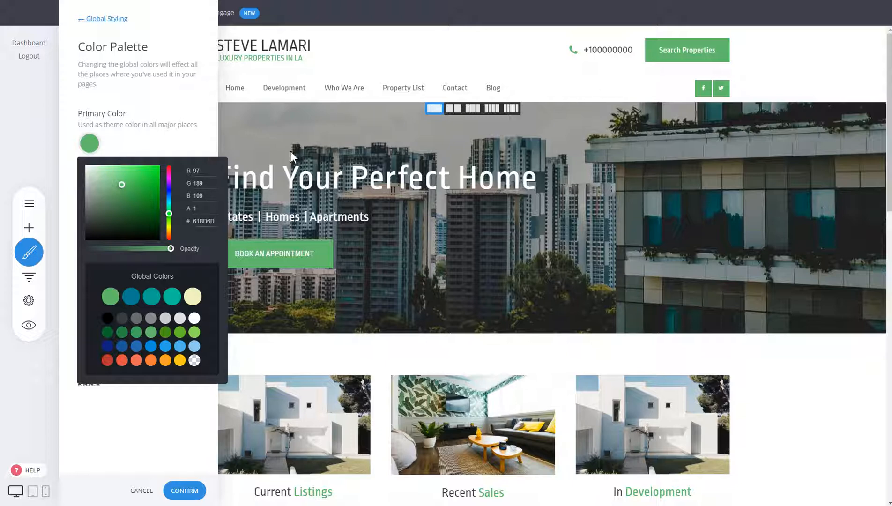
{"action": "left_click", "coordinate": [182, 143]}
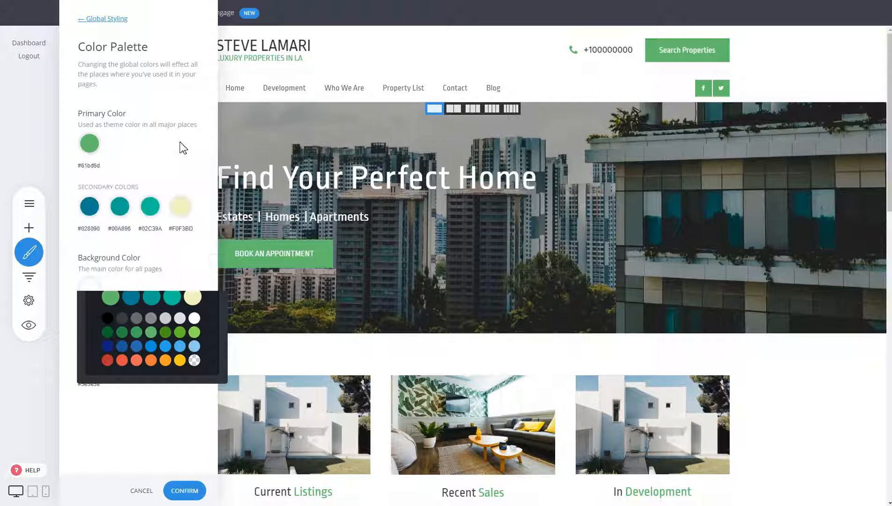
{"action": "left_click", "coordinate": [89, 143]}
{"action": "left_click", "coordinate": [137, 360]}
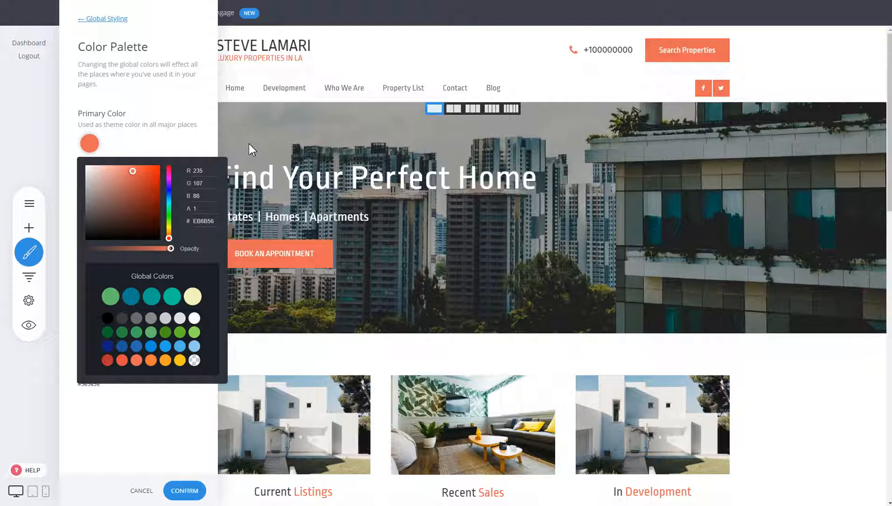
{"action": "left_click", "coordinate": [139, 131]}
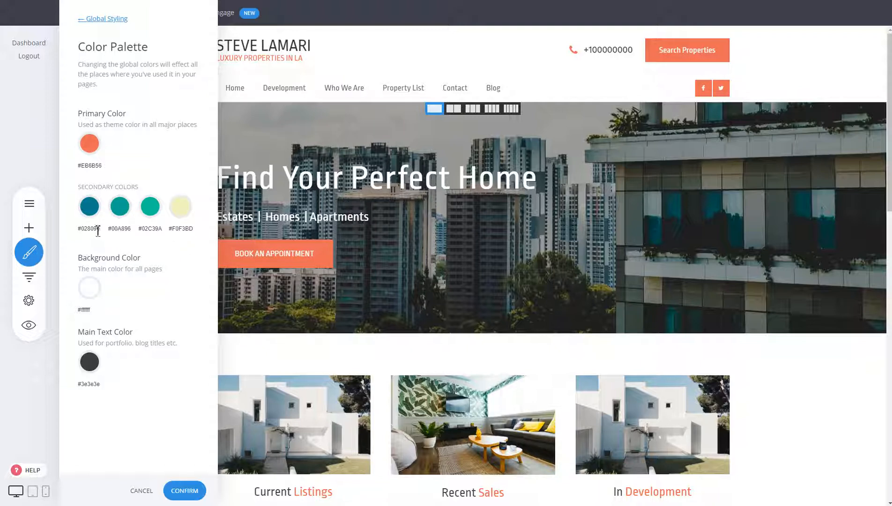
{"action": "left_click", "coordinate": [343, 169]}
{"action": "left_click", "coordinate": [485, 235]}
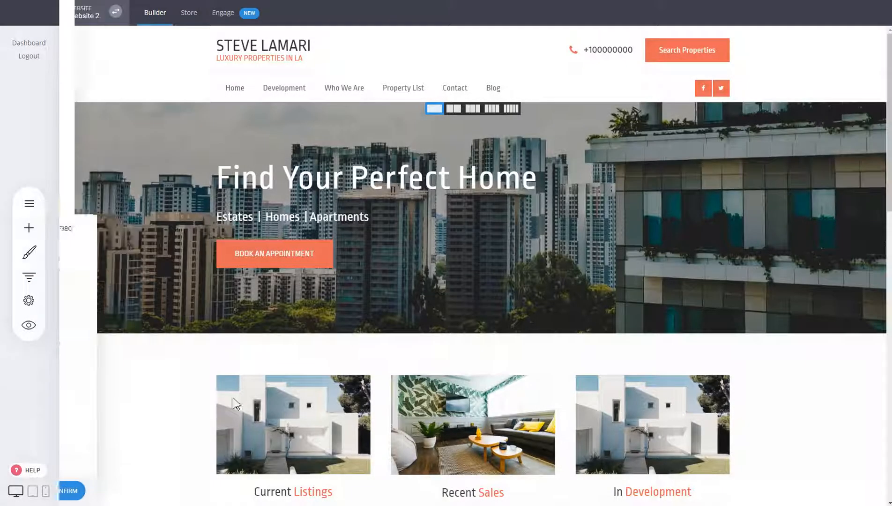
Set the "Book an Appointment" button's color to the orange global primary color and save the changes
{"action": "left_click", "coordinate": [308, 260]}
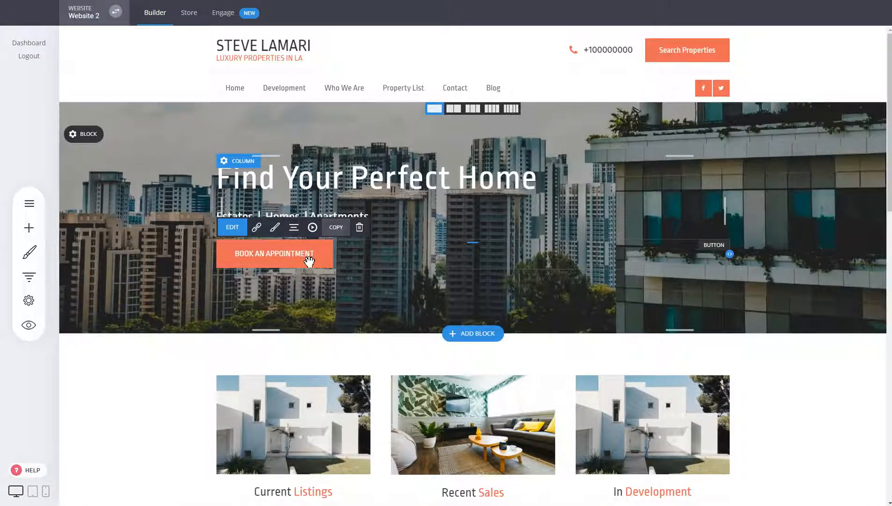
{"action": "left_click", "coordinate": [275, 230]}
{"action": "left_click_drag", "start_coordinate": [768, 218], "coordinate": [565, 152]}
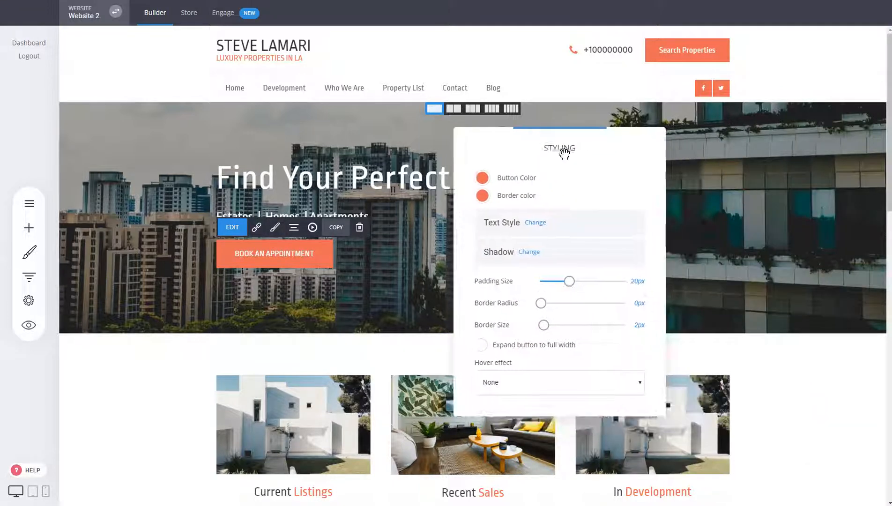
{"action": "left_click", "coordinate": [482, 178]}
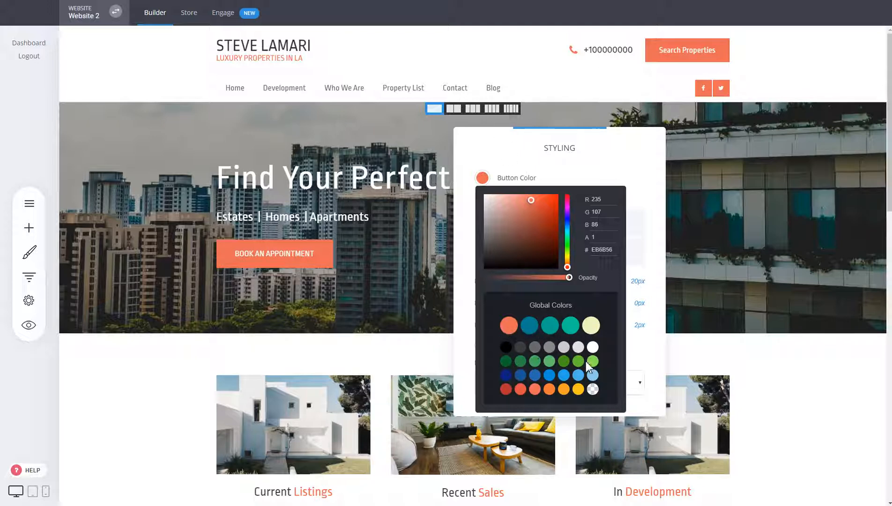
{"action": "left_click", "coordinate": [555, 329]}
{"action": "left_click", "coordinate": [508, 325]}
{"action": "left_click", "coordinate": [417, 289]}
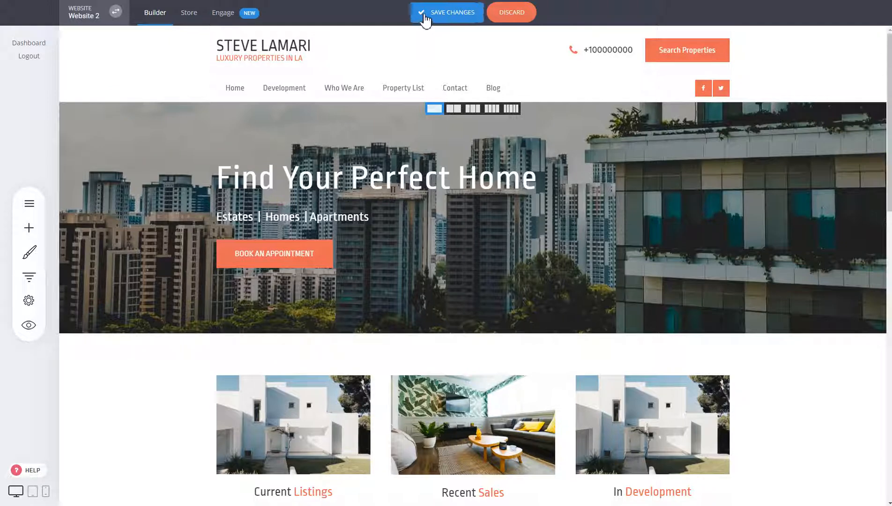
{"action": "left_click", "coordinate": [425, 19]}
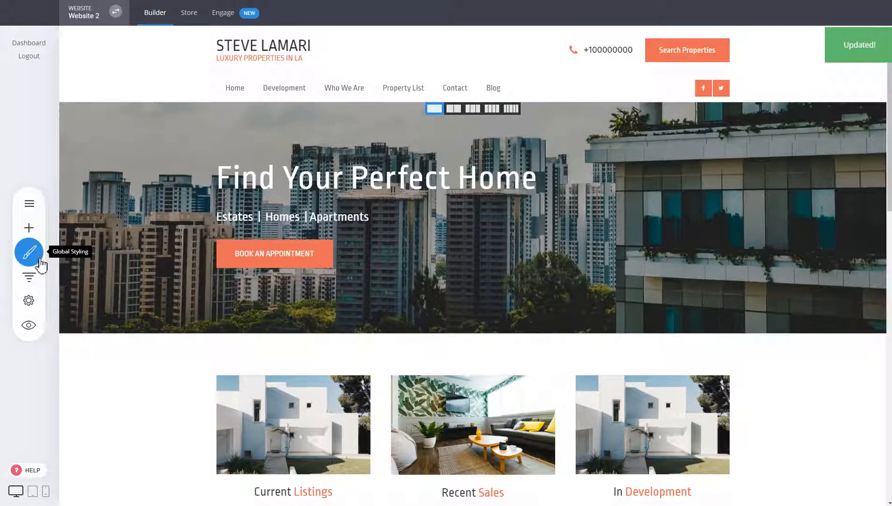
Add the Google font Hind 700 to the website's global fonts and confirm
{"action": "left_click", "coordinate": [40, 259]}
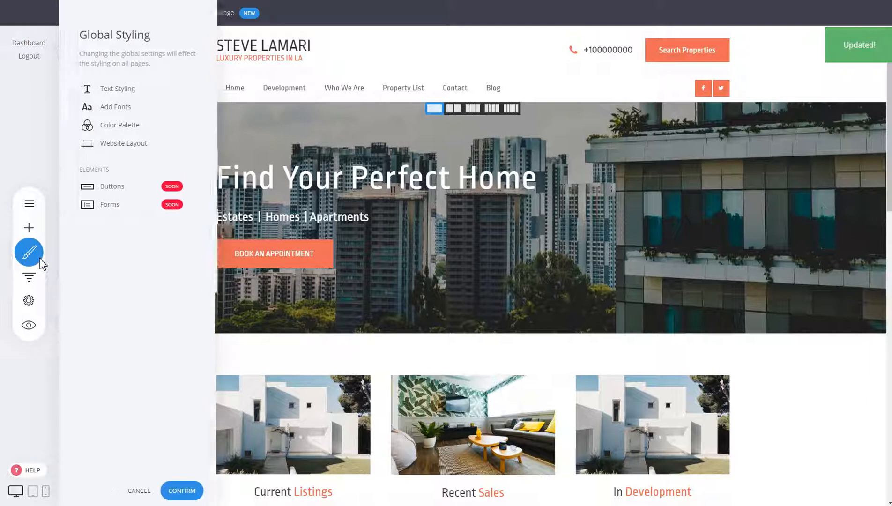
{"action": "left_click", "coordinate": [117, 107]}
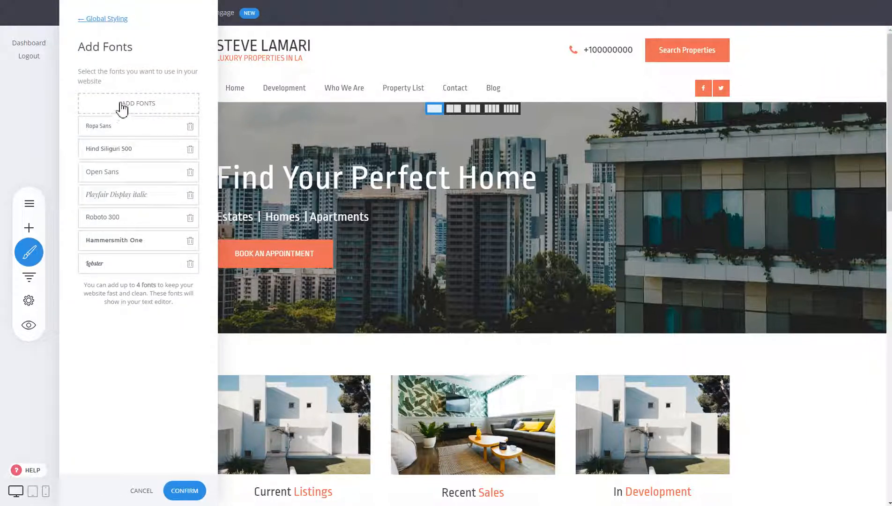
{"action": "left_click", "coordinate": [124, 107]}
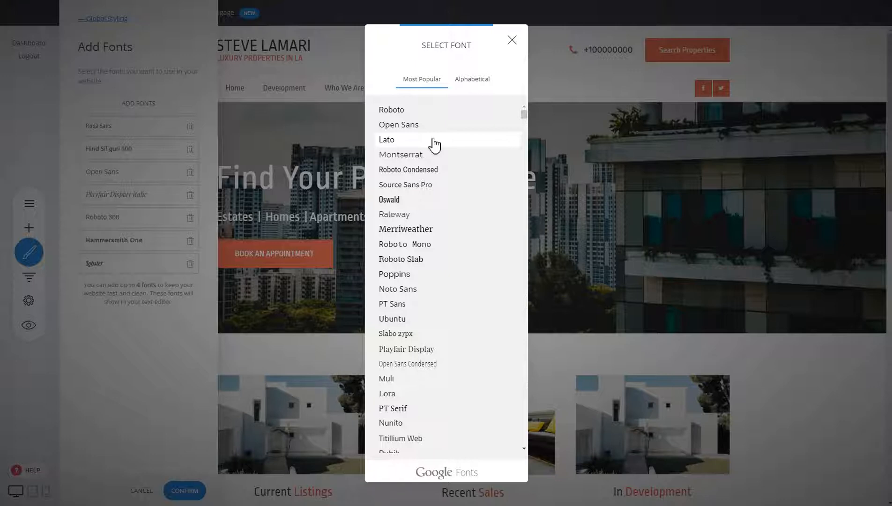
{"action": "scroll", "coordinate": [435, 145], "scroll_direction": "down", "scroll_amount": 10}
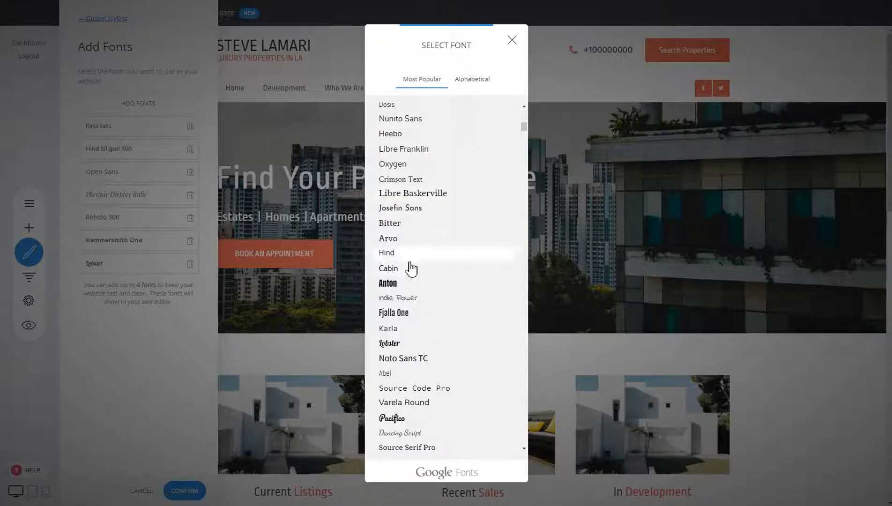
{"action": "left_click", "coordinate": [409, 258]}
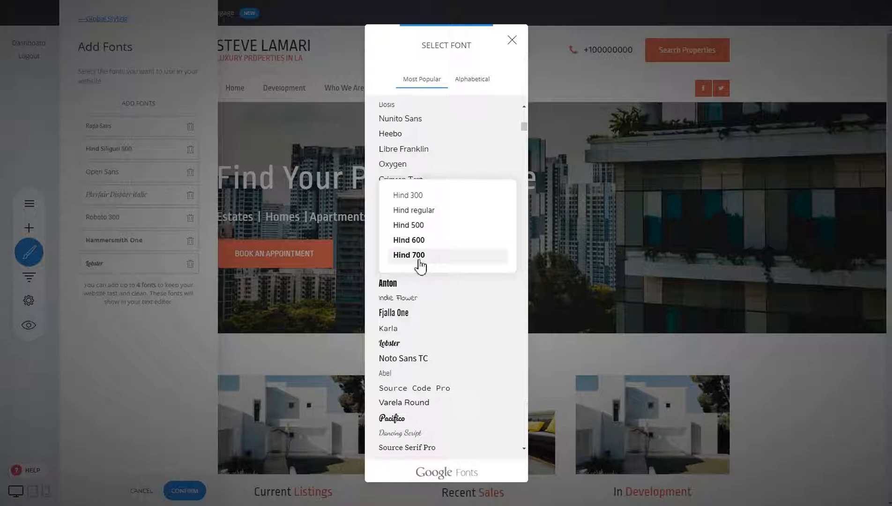
{"action": "left_click", "coordinate": [420, 261]}
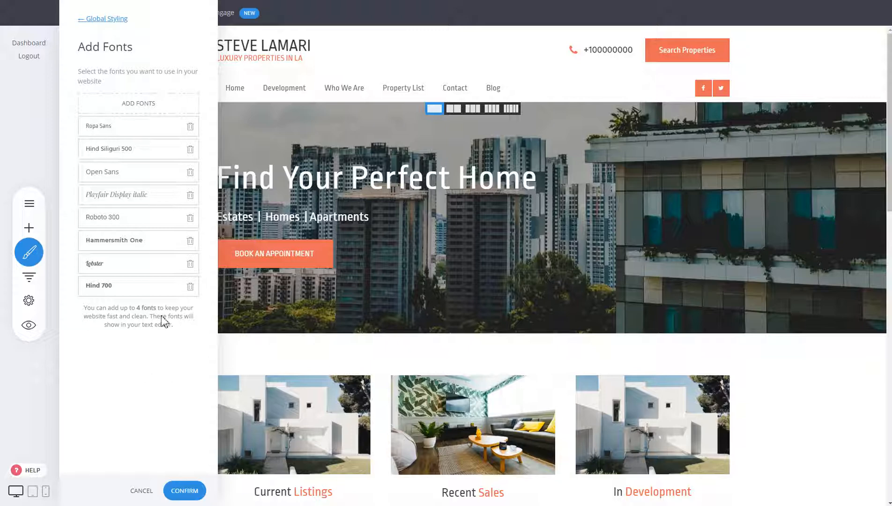
{"action": "left_click", "coordinate": [188, 491]}
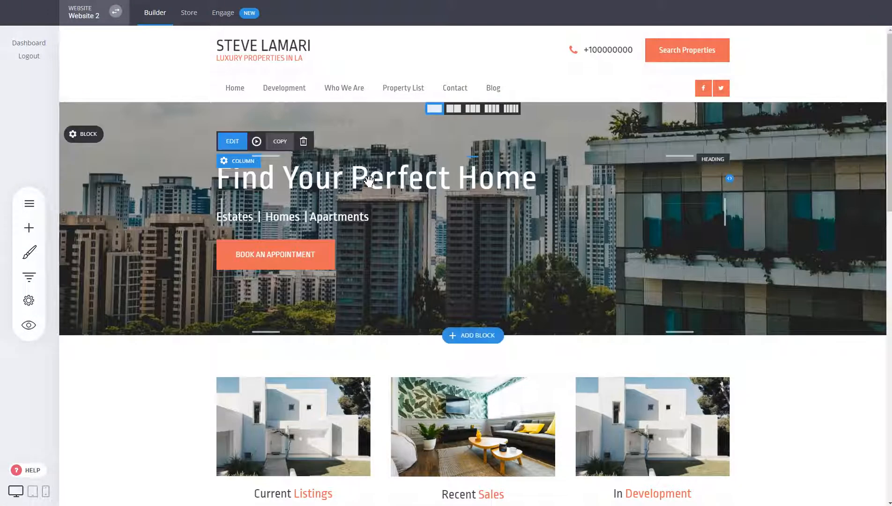
Change the font of the "Find Your Perfect Home" heading in the hero block to Hind
{"action": "left_click", "coordinate": [356, 174]}
{"action": "left_click", "coordinate": [280, 149]}
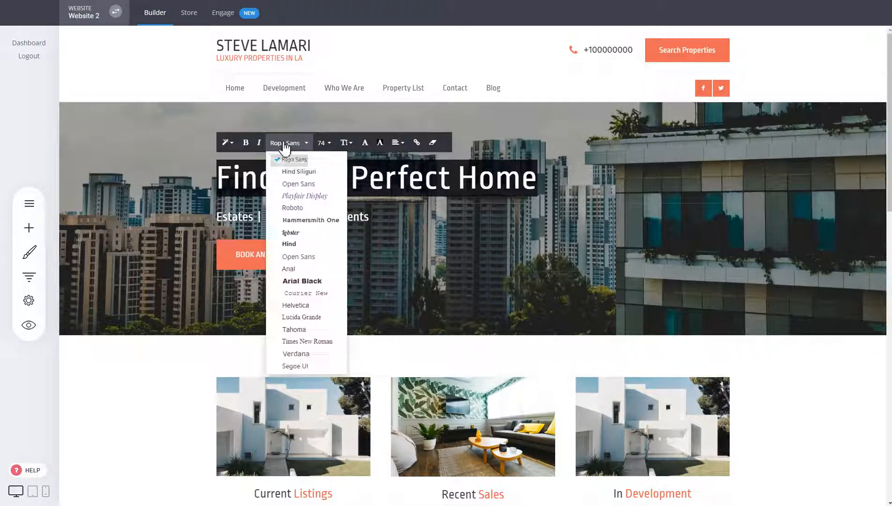
{"action": "left_click", "coordinate": [302, 247]}
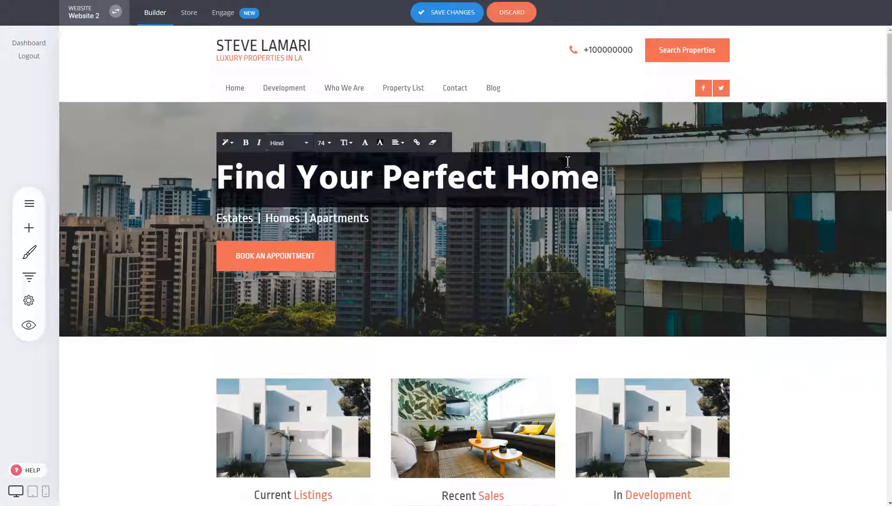
{"action": "left_click", "coordinate": [656, 230]}
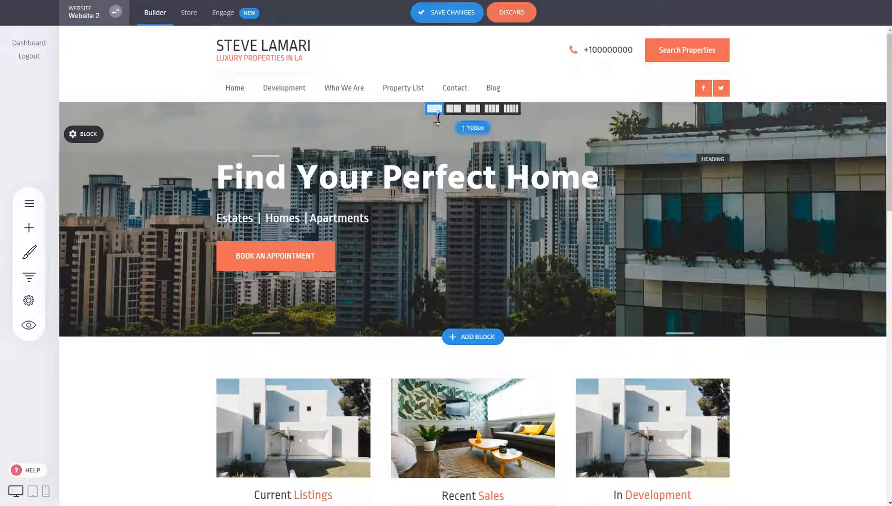
Try Hind as the global Heading 1 font in the text styling and return to the global styling overview
{"action": "left_click", "coordinate": [29, 252]}
{"action": "left_click", "coordinate": [117, 89]}
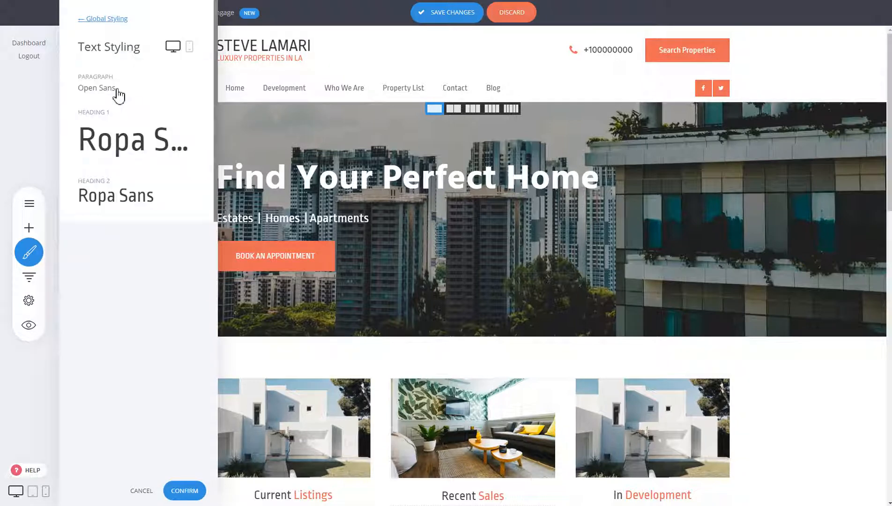
{"action": "left_click", "coordinate": [124, 139]}
{"action": "left_click", "coordinate": [293, 115]}
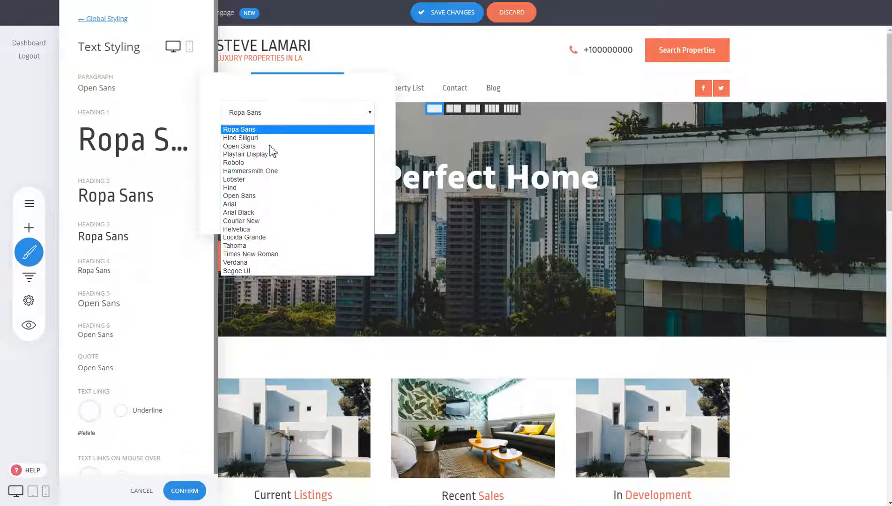
{"action": "left_click", "coordinate": [252, 188]}
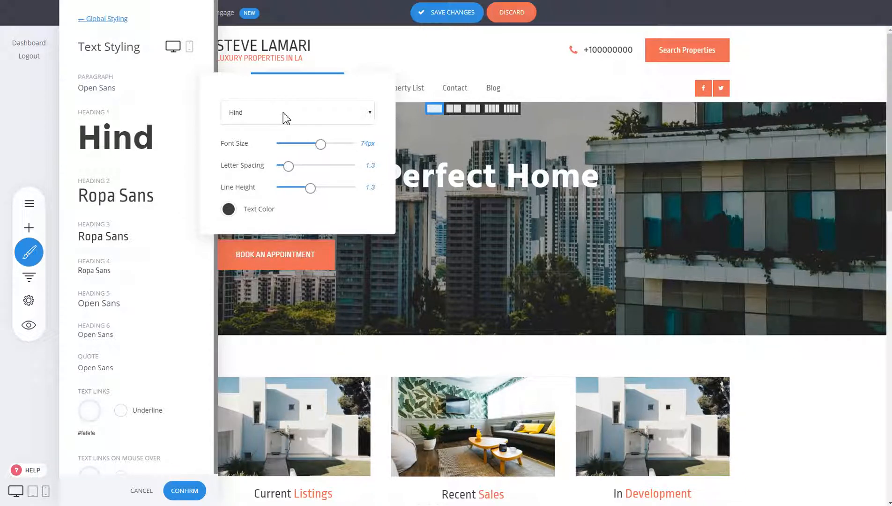
{"action": "left_click", "coordinate": [102, 24]}
{"action": "left_click", "coordinate": [102, 21]}
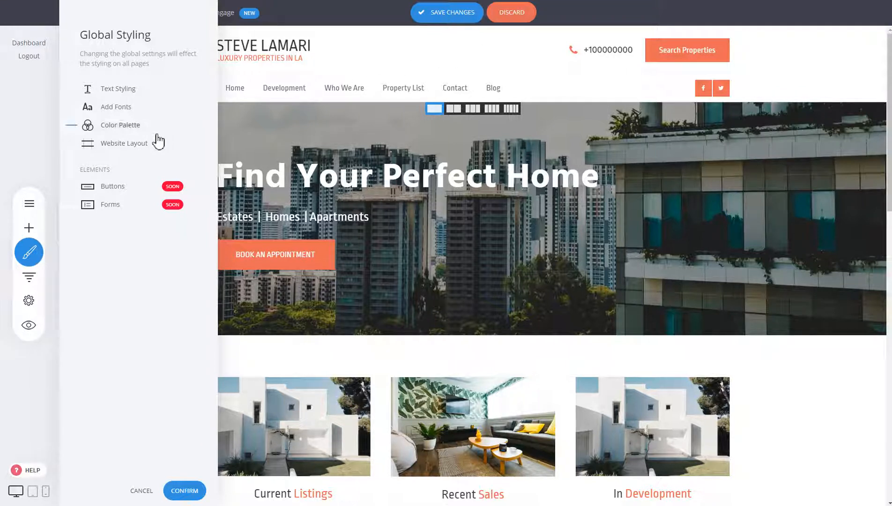
Open the website layout settings, leave them and discard the global style changes
{"action": "left_click", "coordinate": [138, 147]}
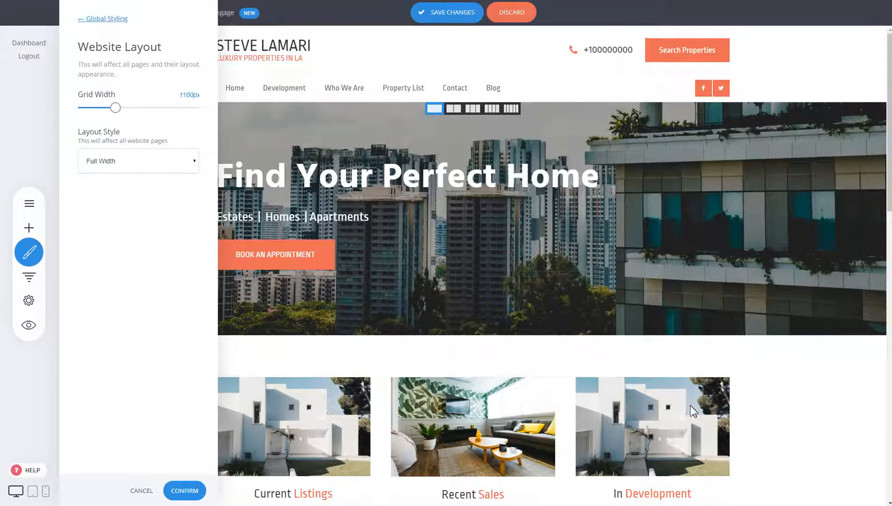
{"action": "left_click", "coordinate": [601, 294]}
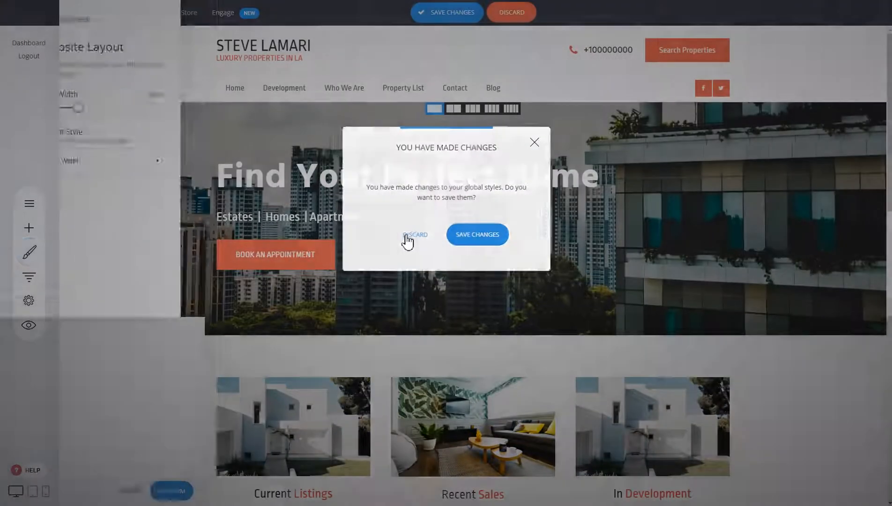
{"action": "left_click", "coordinate": [408, 242]}
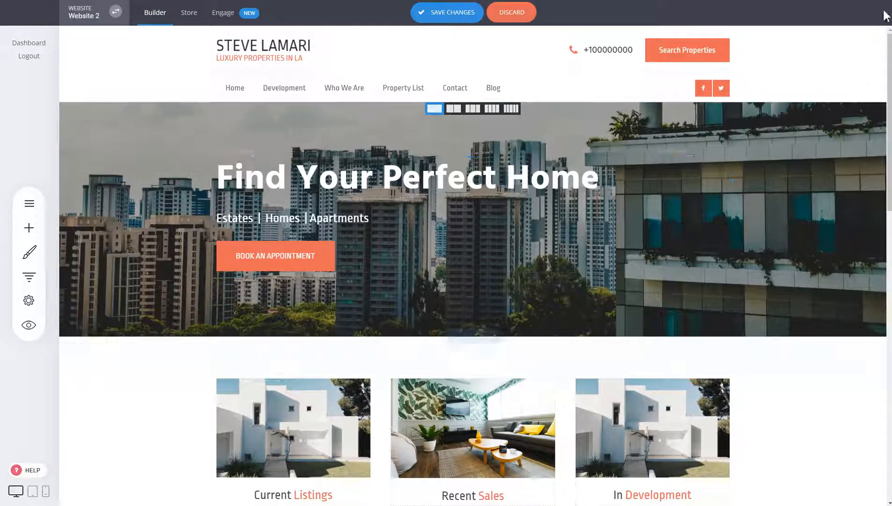
Set the website layout's grid width to 1460px, confirm it and check the result down the page
{"action": "left_click", "coordinate": [29, 252]}
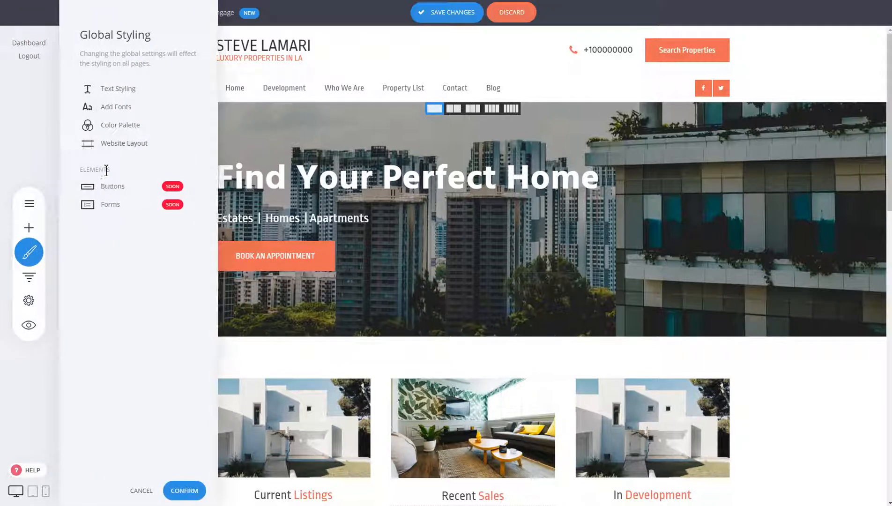
{"action": "left_click", "coordinate": [115, 146]}
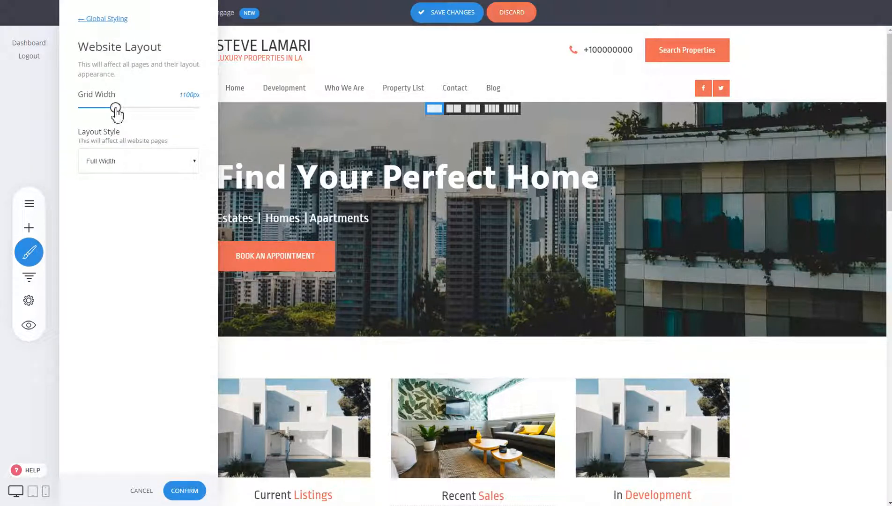
{"action": "left_click_drag", "start_coordinate": [115, 108], "coordinate": [159, 109]}
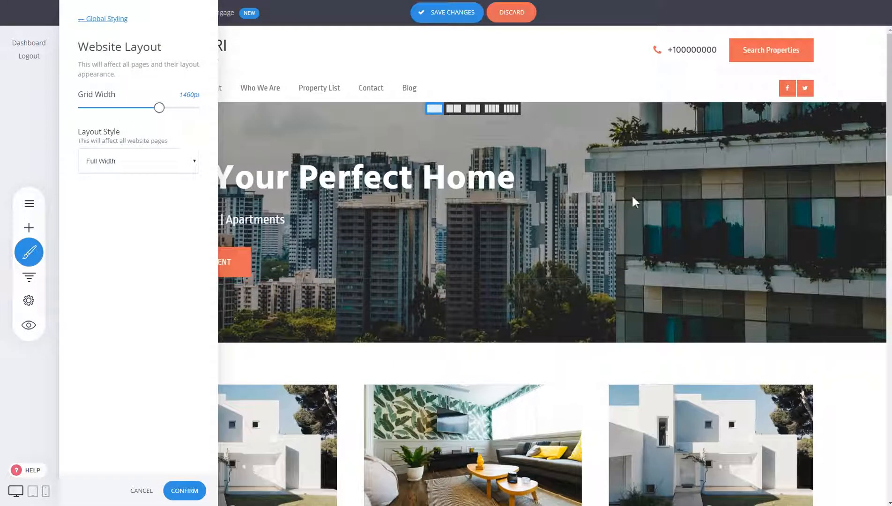
{"action": "left_click", "coordinate": [183, 491]}
{"action": "scroll", "coordinate": [659, 467], "scroll_direction": "down", "scroll_amount": 5}
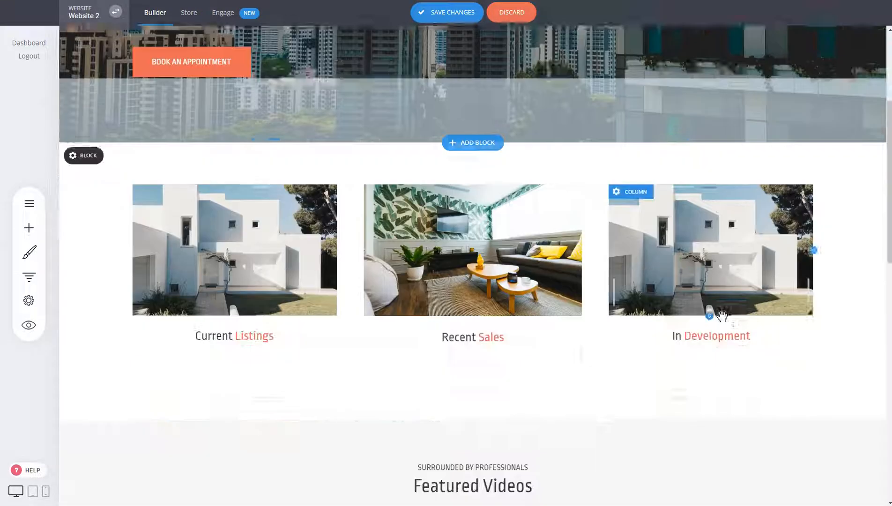
{"action": "scroll", "coordinate": [729, 304], "scroll_direction": "up", "scroll_amount": 5}
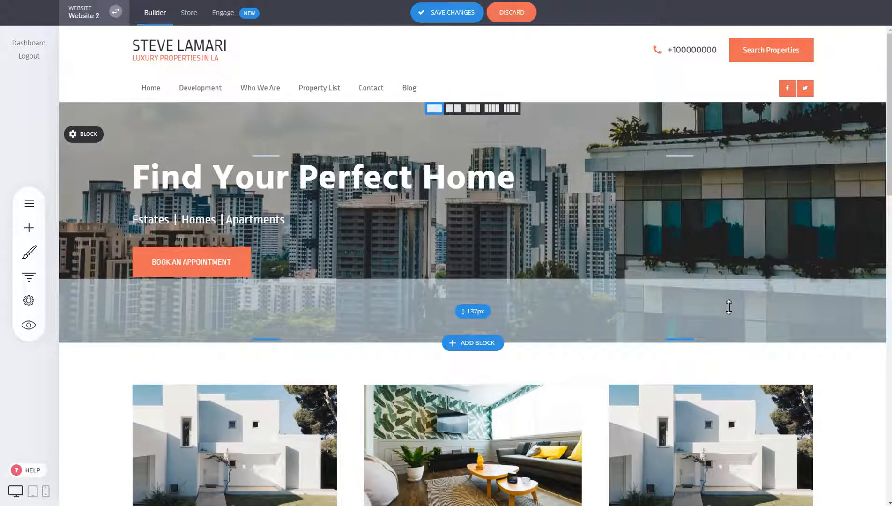
Set the website layout's grid width to 1180px and its layout style to Boxed
{"action": "left_click", "coordinate": [29, 252]}
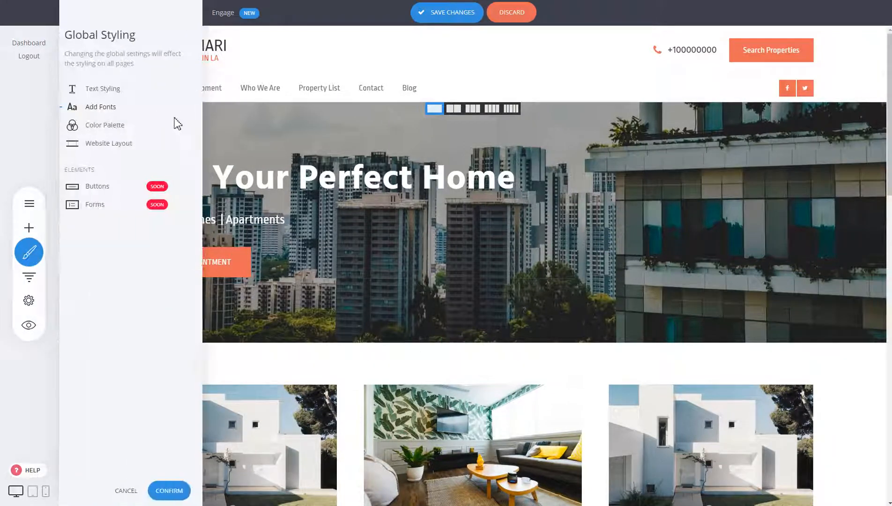
{"action": "left_click", "coordinate": [131, 149]}
{"action": "left_click_drag", "start_coordinate": [160, 112], "coordinate": [125, 114]}
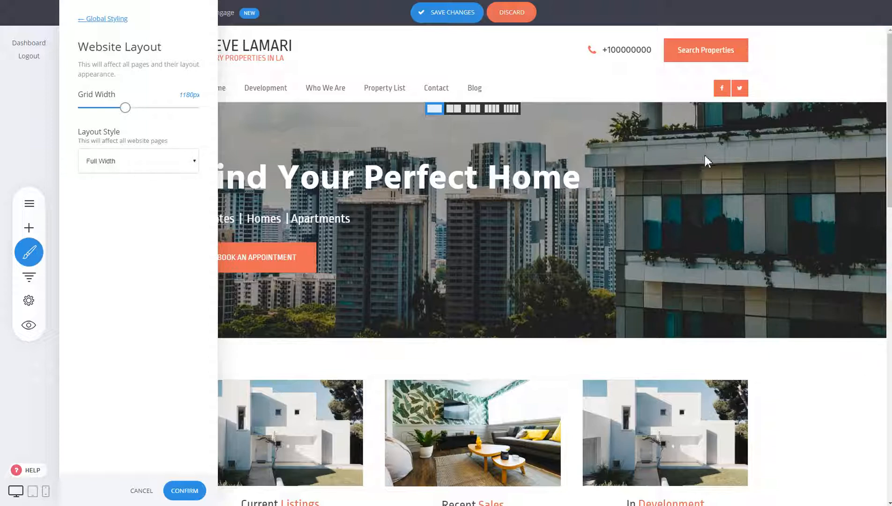
{"action": "left_click", "coordinate": [125, 164]}
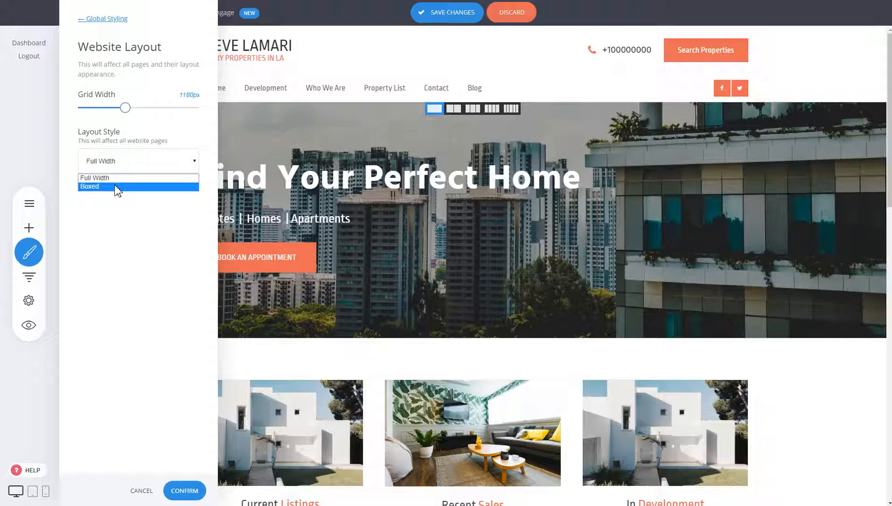
{"action": "left_click", "coordinate": [115, 186]}
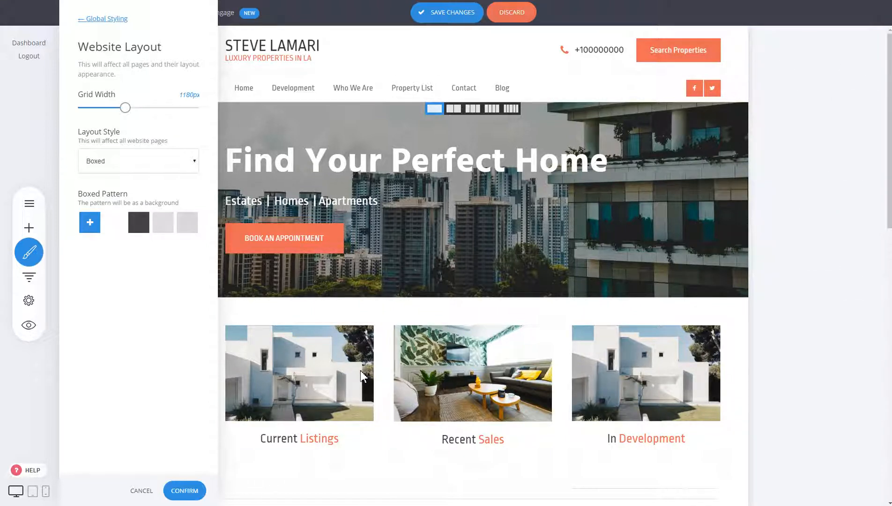
Set the grid width to 1220px, apply the light gray boxed pattern beside the dark one, and confirm the layout
{"action": "left_click_drag", "start_coordinate": [125, 108], "coordinate": [130, 108]}
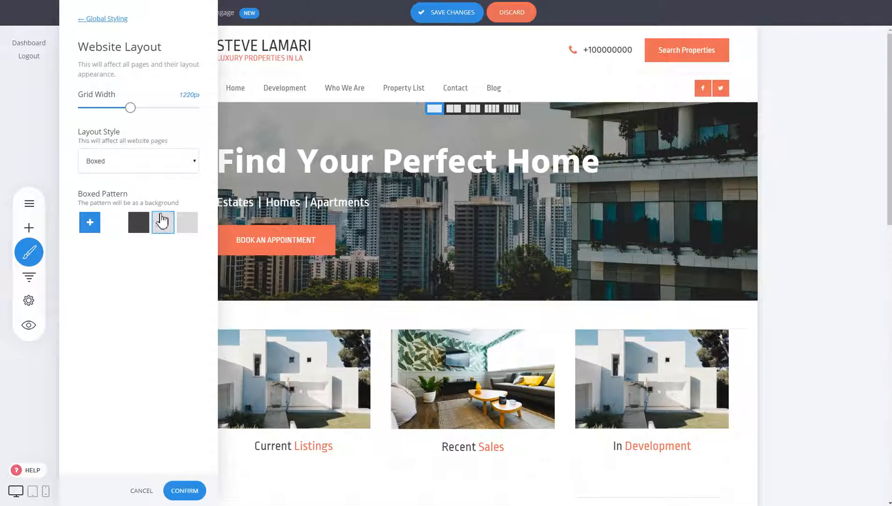
{"action": "left_click", "coordinate": [163, 229]}
{"action": "left_click", "coordinate": [188, 491]}
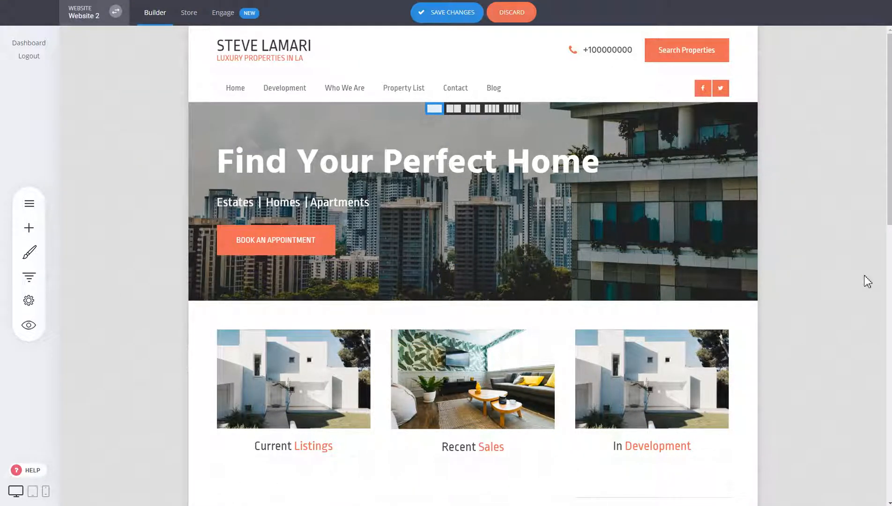
{"action": "scroll", "coordinate": [866, 296], "scroll_direction": "down", "scroll_amount": 6}
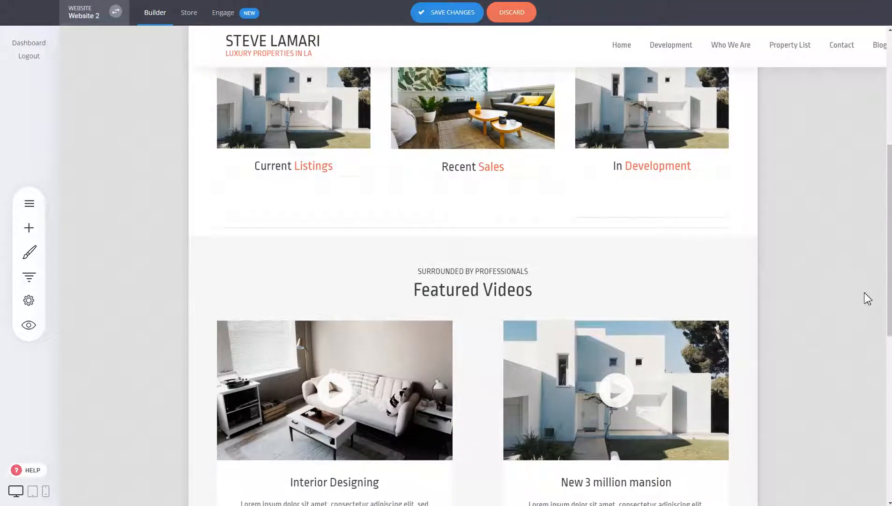
{"action": "scroll", "coordinate": [870, 349], "scroll_direction": "up", "scroll_amount": 6}
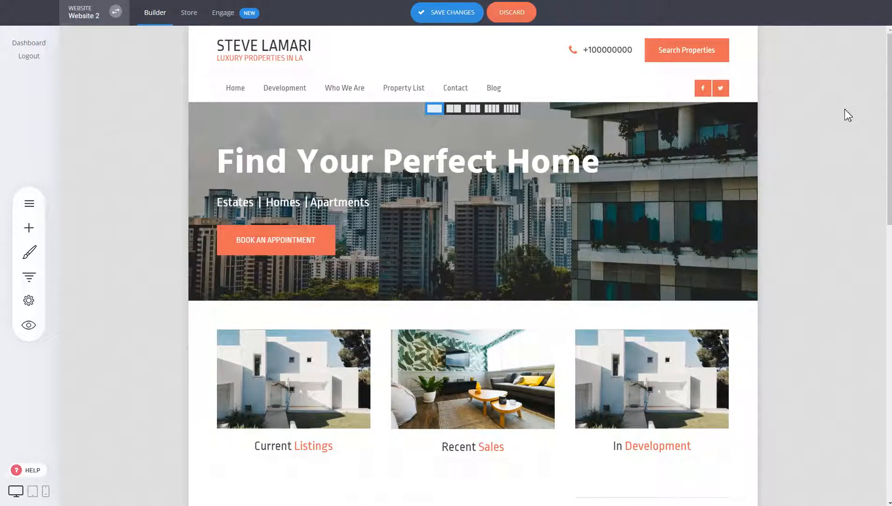
Switch the website's layout style back to Full Width and confirm the global styling
{"action": "left_click", "coordinate": [29, 252]}
{"action": "left_click", "coordinate": [118, 199]}
{"action": "left_click", "coordinate": [133, 165]}
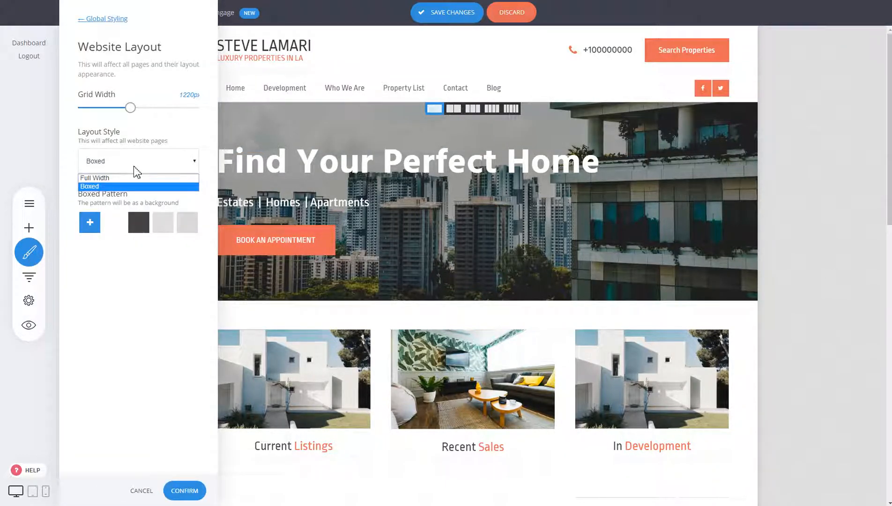
{"action": "left_click", "coordinate": [128, 177]}
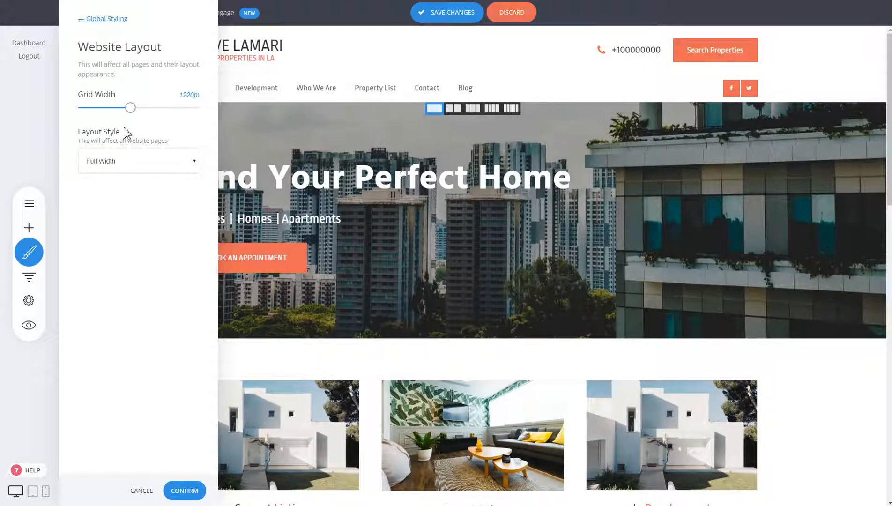
{"action": "left_click", "coordinate": [184, 491]}
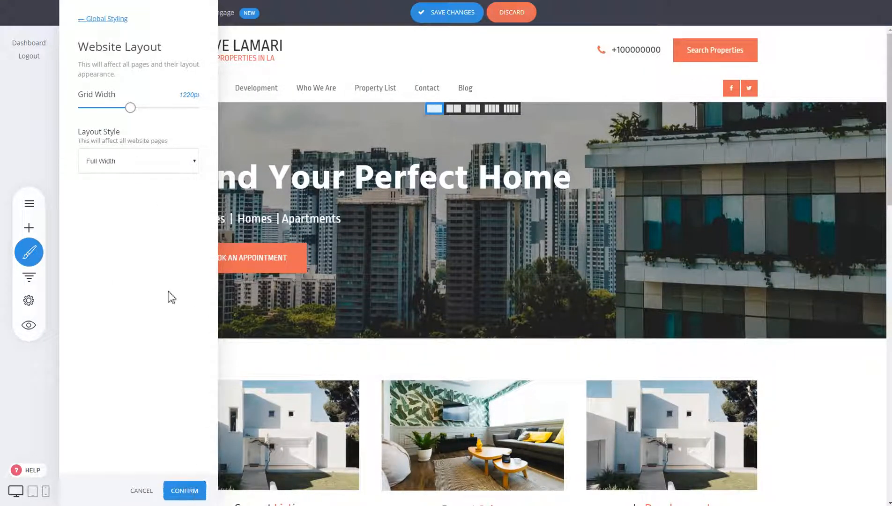
{"action": "left_click", "coordinate": [113, 23]}
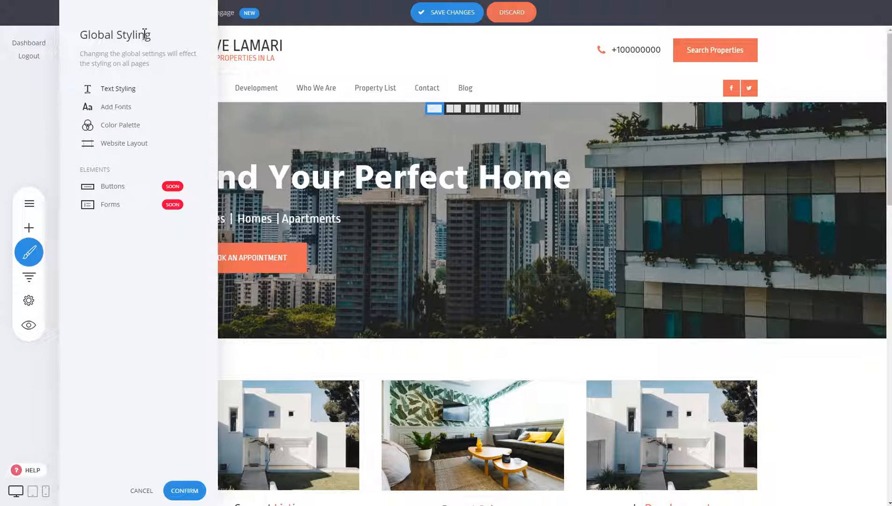
{"action": "left_click", "coordinate": [183, 490]}
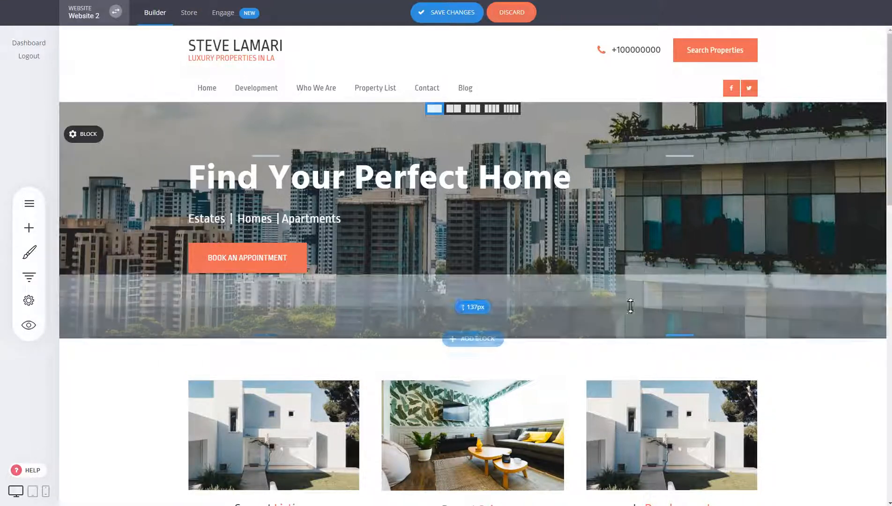